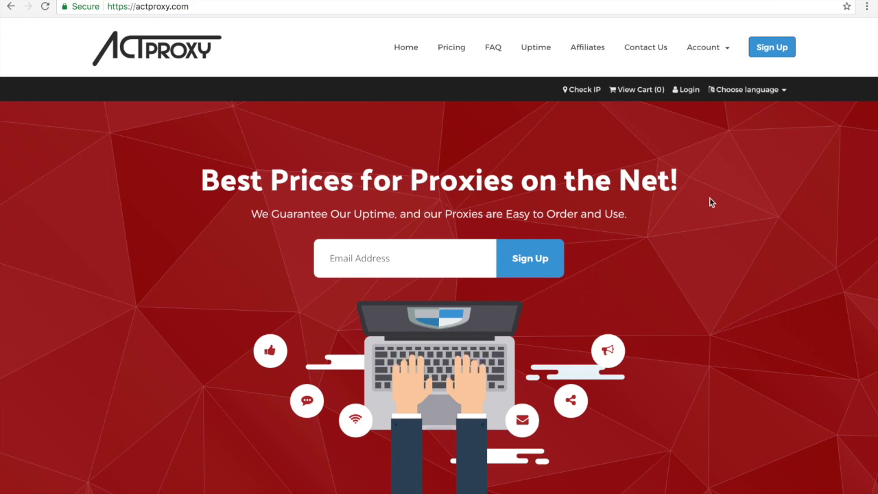
# Log in to the ActProxy client area with the account e-mail and password.
pyautogui.click(724, 47)
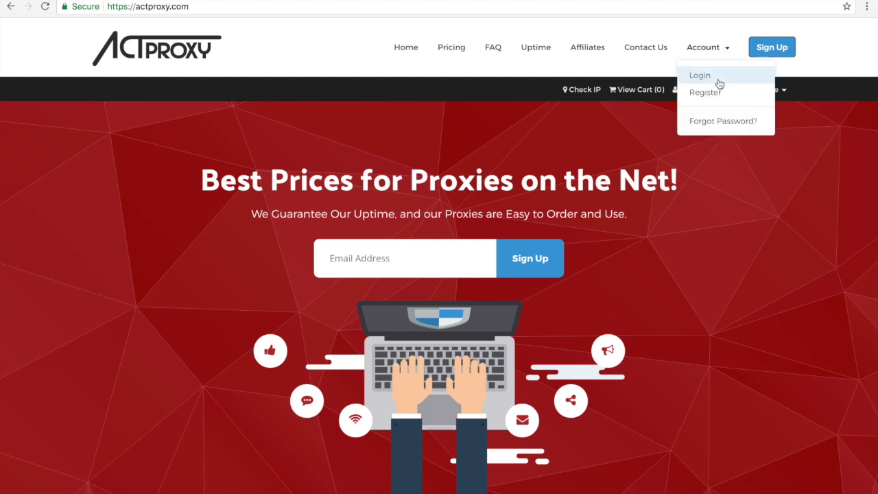
pyautogui.click(717, 80)
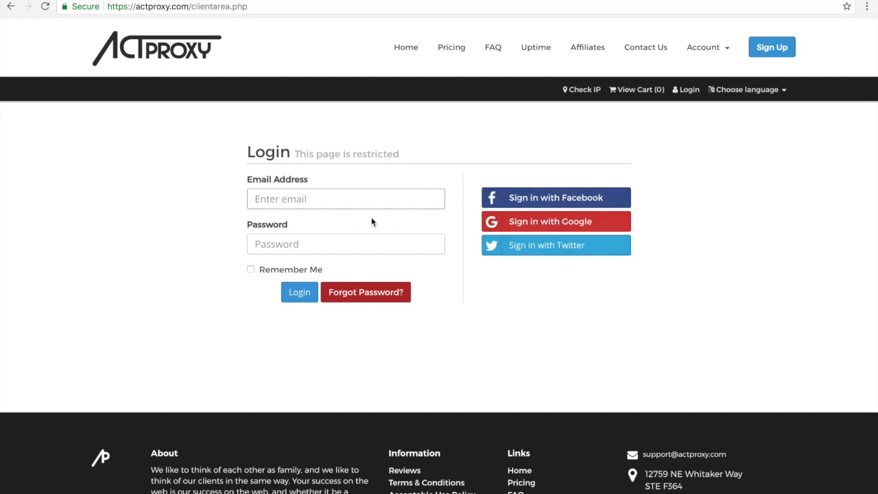
pyautogui.press('Tab')
pyautogui.write('password123')
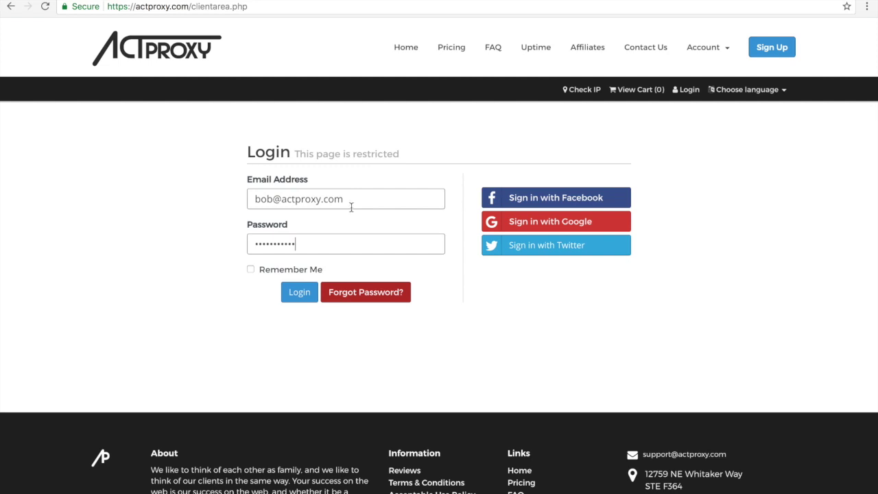
pyautogui.click(309, 299)
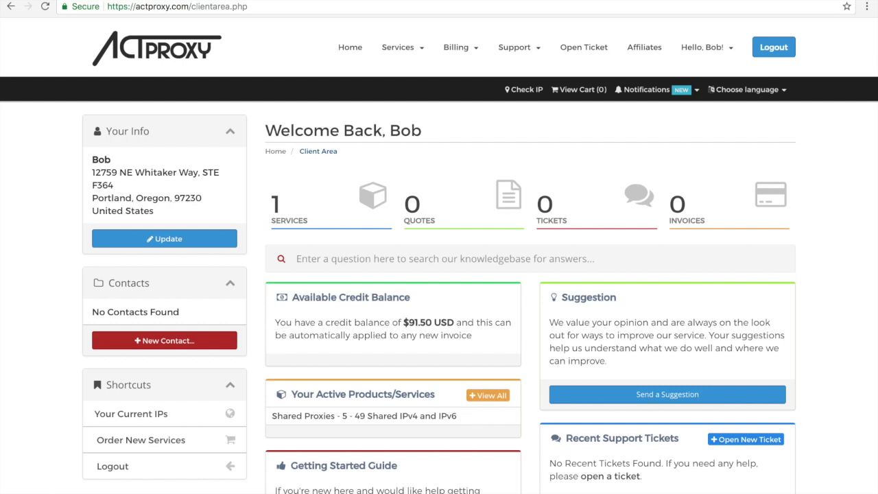
# Open Order New Services and look over the IPv6-only and Windows VPS pricing.
pyautogui.click(411, 47)
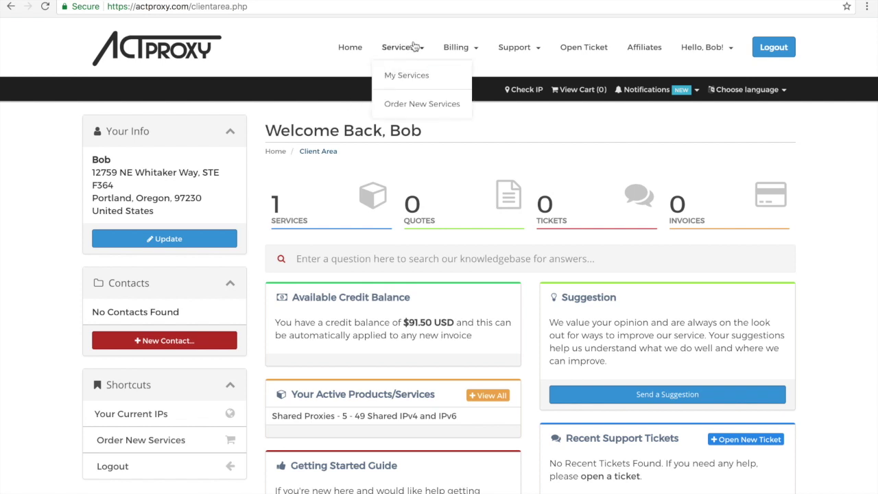
pyautogui.click(406, 104)
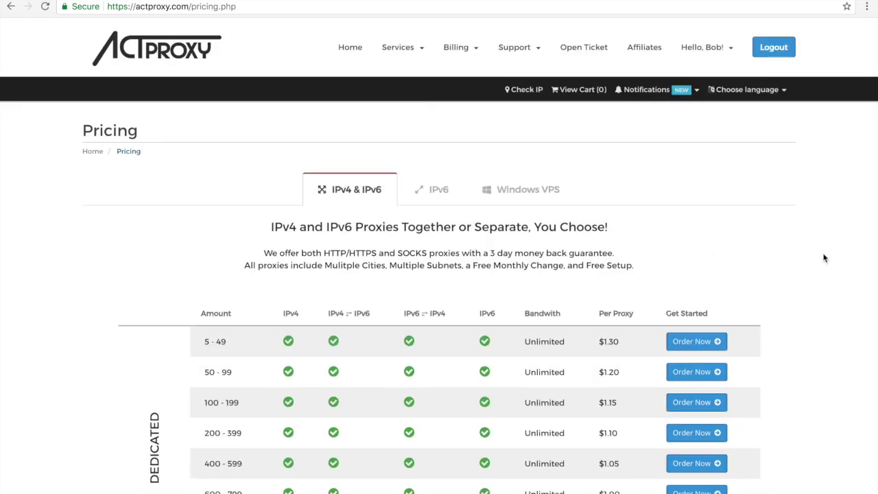
pyautogui.scroll(-2, 823, 256)
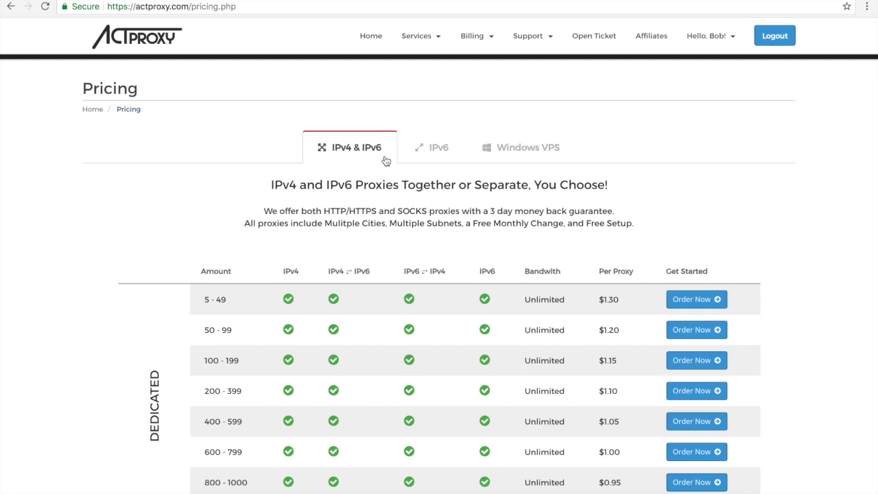
pyautogui.click(439, 145)
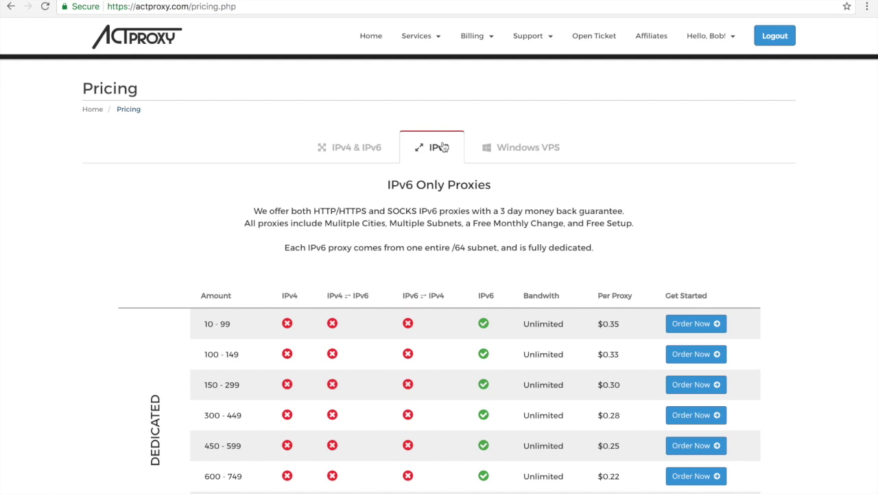
pyautogui.click(521, 148)
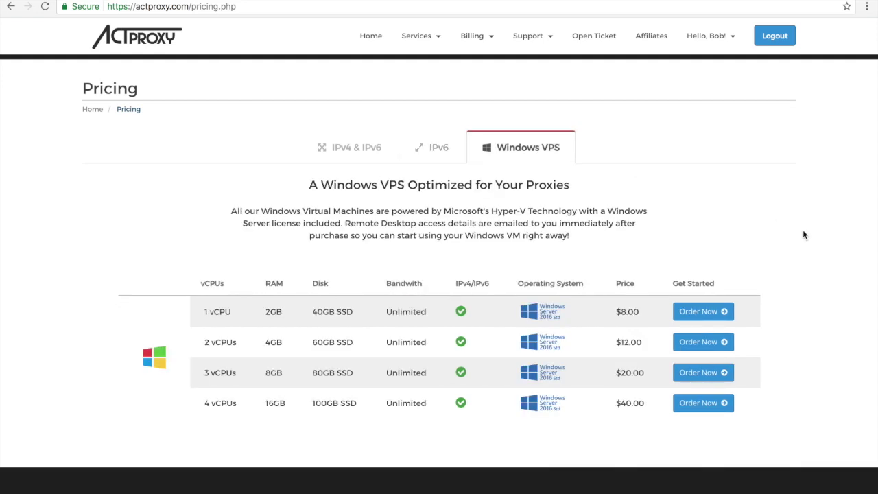
# Return to the IPv4 & IPv6 tab listing dedicated proxies from $1.30 to $0.95.
pyautogui.scroll(-1, 803, 234)
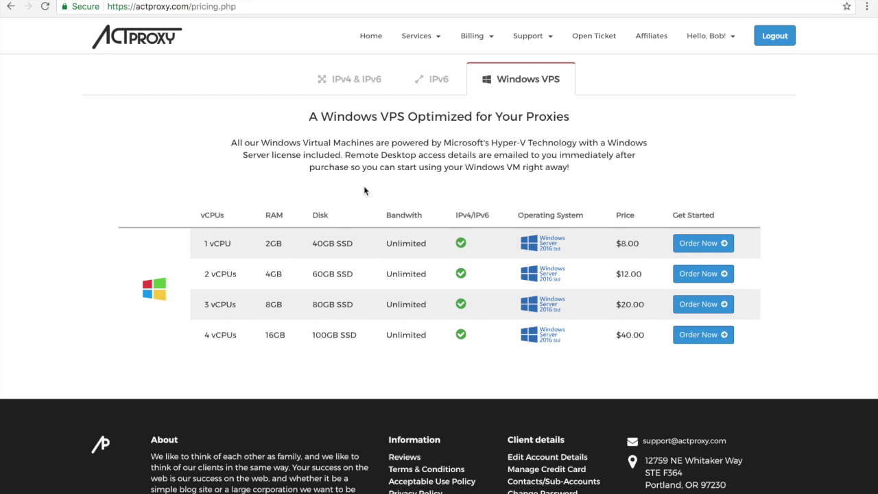
pyautogui.scroll(1, 364, 191)
pyautogui.scroll(1, 362, 169)
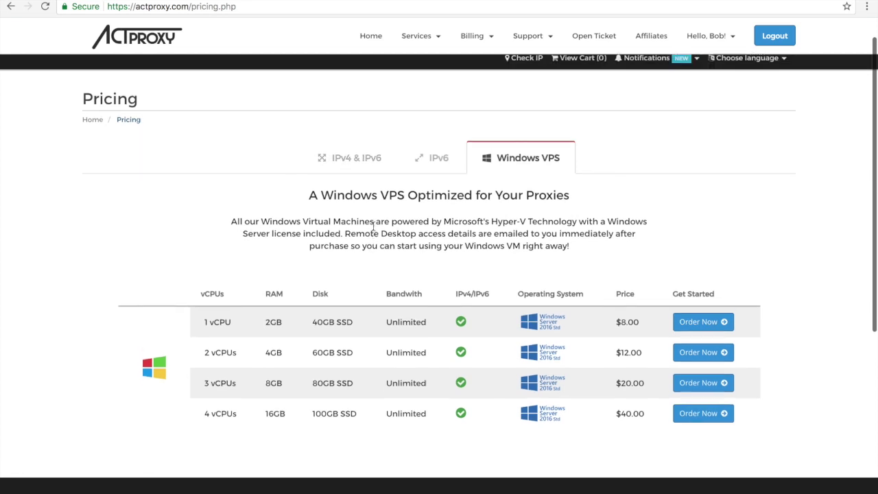
pyautogui.click(355, 174)
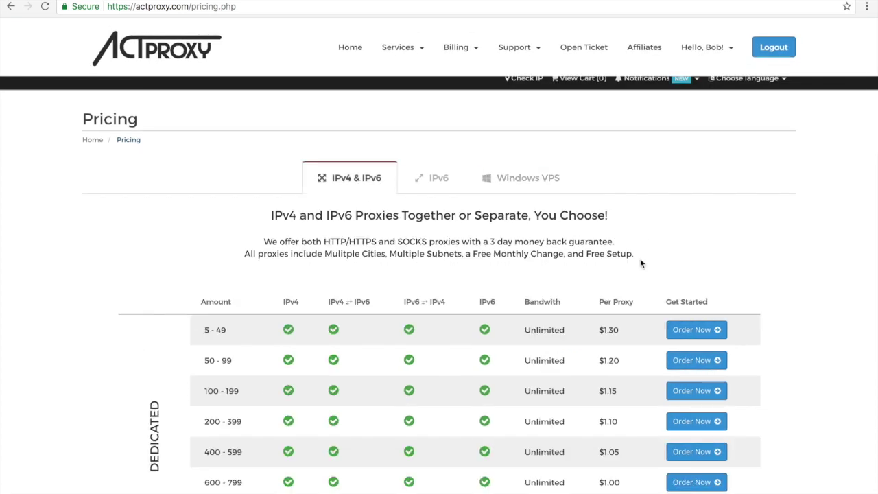
pyautogui.scroll(-1, 759, 253)
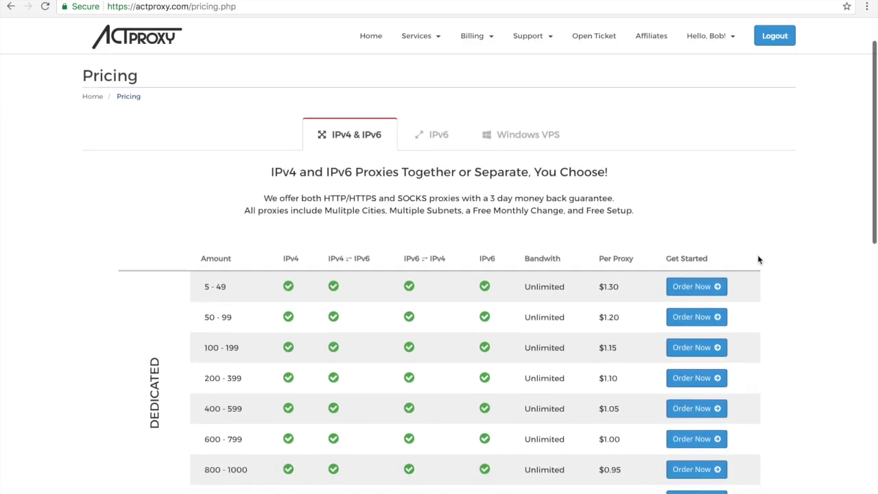
# Order the 5 - 49 dedicated tier and raise the proxy count to 10.
pyautogui.click(704, 293)
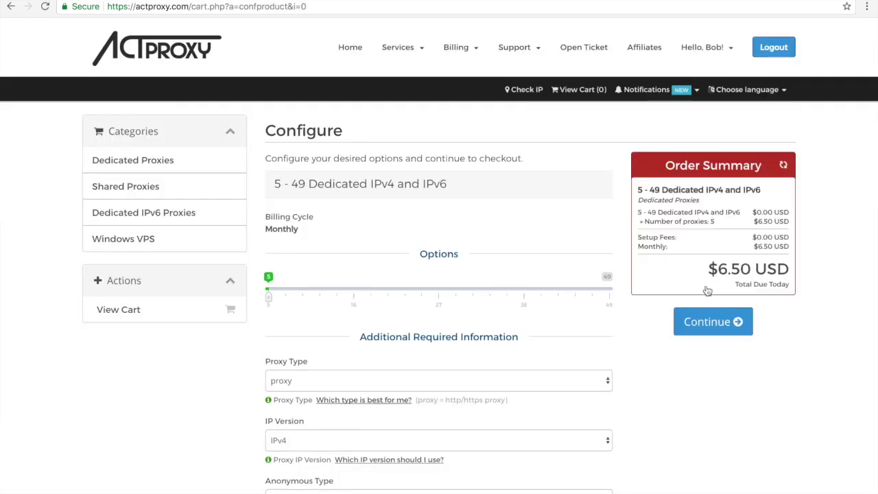
pyautogui.scroll(-1, 831, 327)
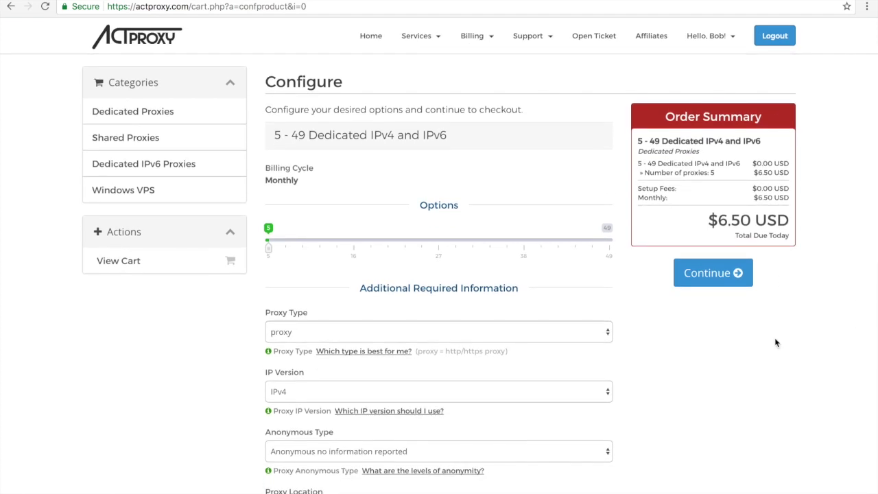
pyautogui.moveTo(267, 246); pyautogui.dragTo(307, 249)
pyautogui.scroll(-1, 233, 329)
pyautogui.scroll(-2, 233, 329)
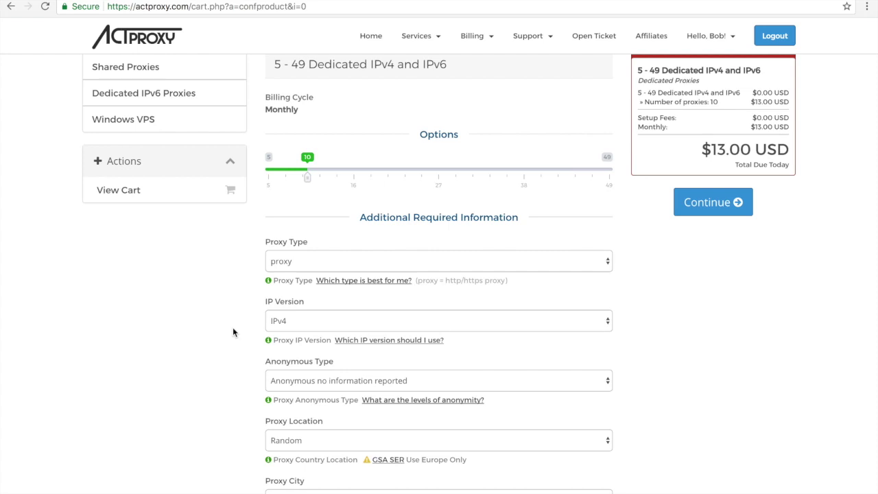
pyautogui.scroll(-3, 232, 332)
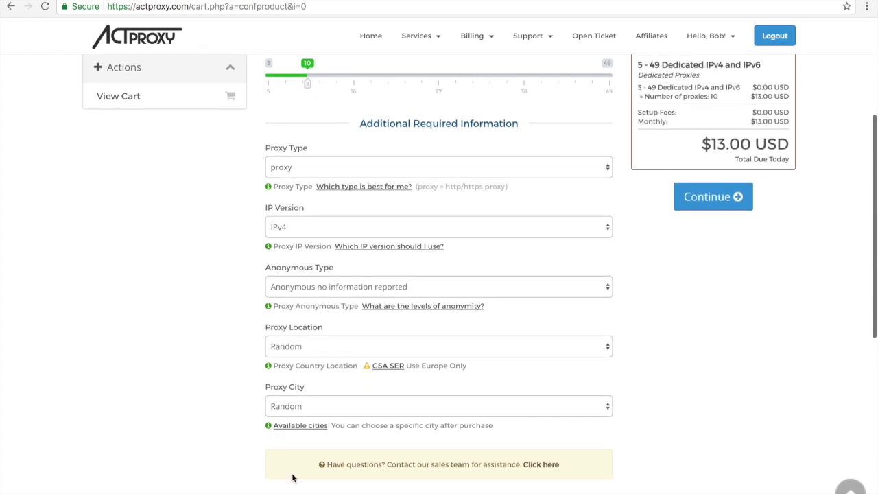
# Set the proxy type to socks and read the FAQ on which proxy type suits best.
pyautogui.click(312, 171)
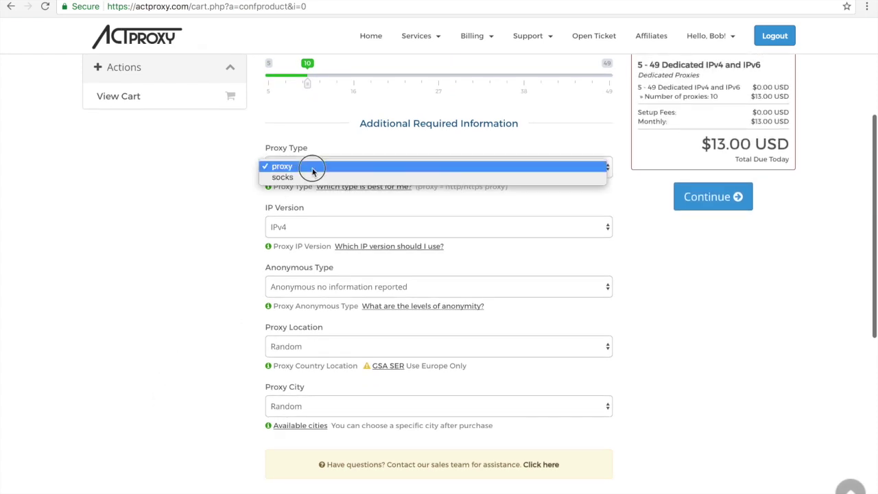
pyautogui.click(312, 178)
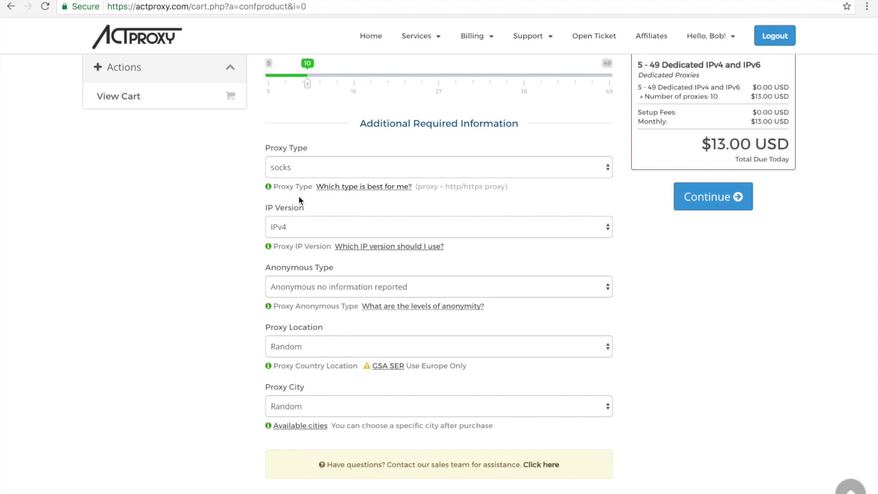
pyautogui.click(348, 189)
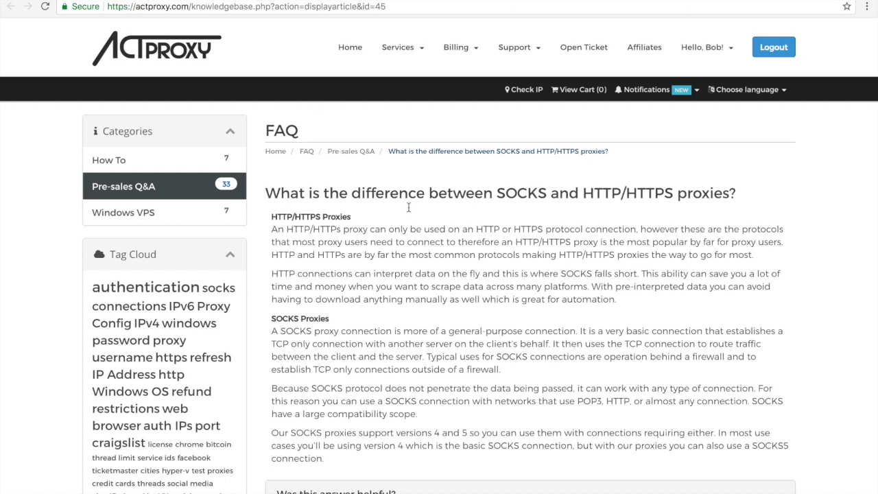
pyautogui.scroll(-2, 411, 207)
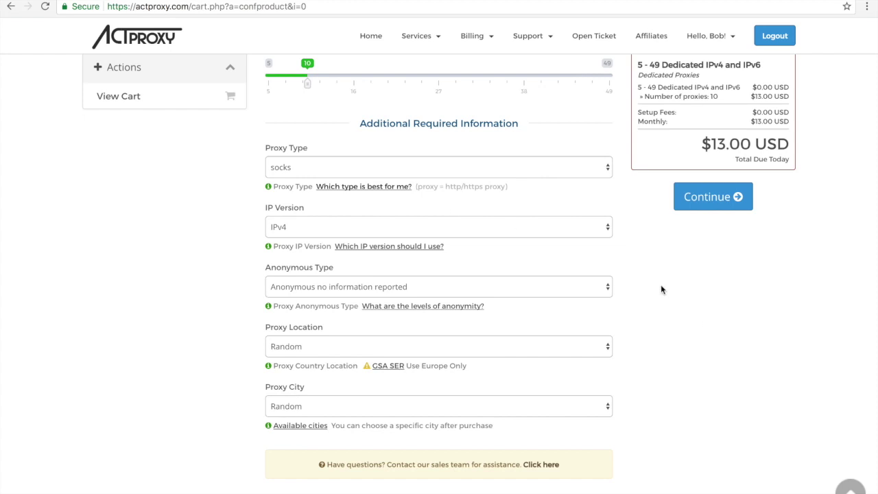
pyautogui.click(483, 228)
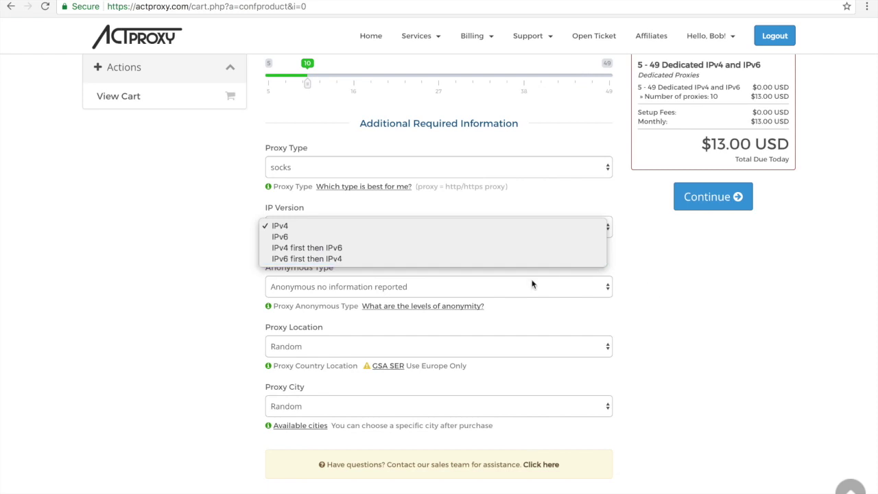
pyautogui.click(381, 248)
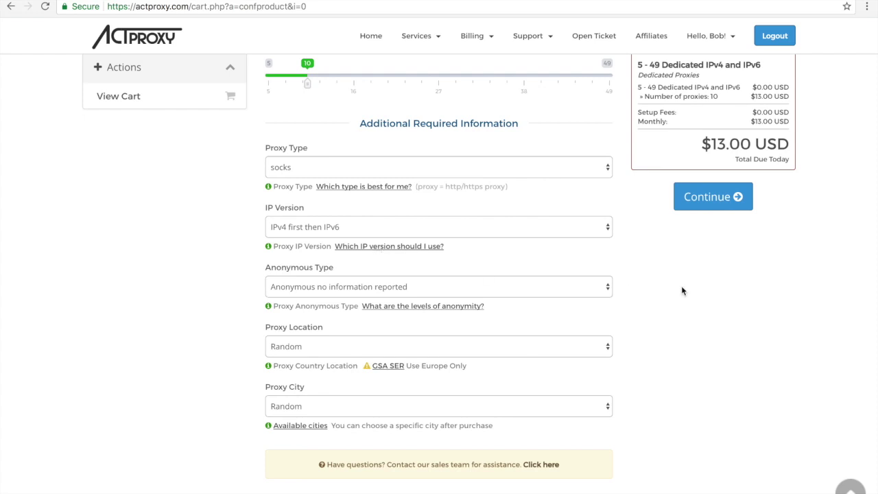
pyautogui.scroll(-1, 682, 291)
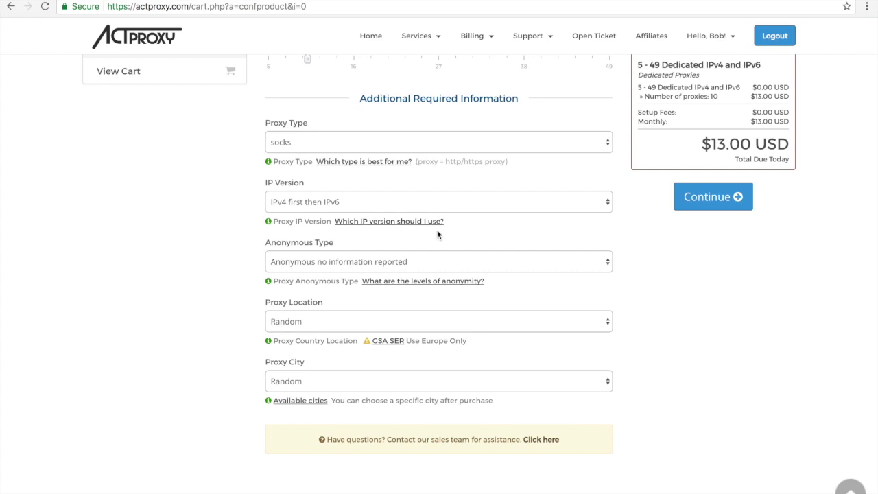
pyautogui.scroll(-1, 437, 234)
pyautogui.click(437, 235)
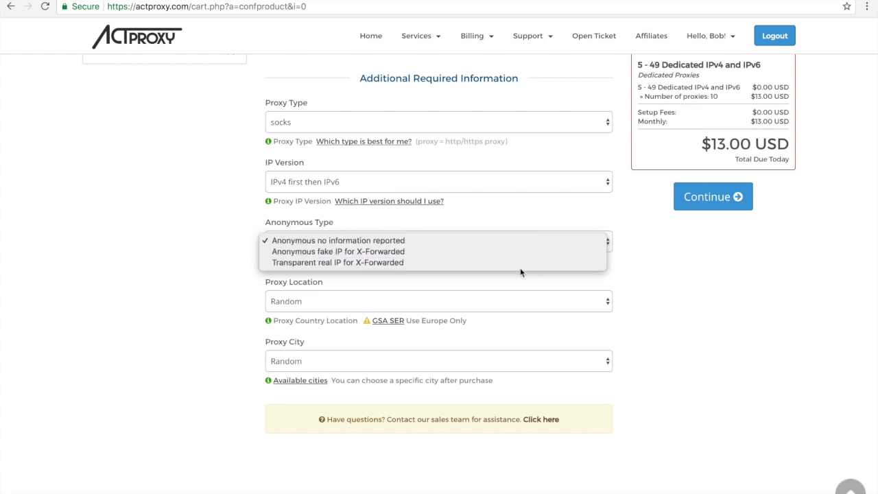
pyautogui.click(643, 277)
pyautogui.scroll(-2, 637, 275)
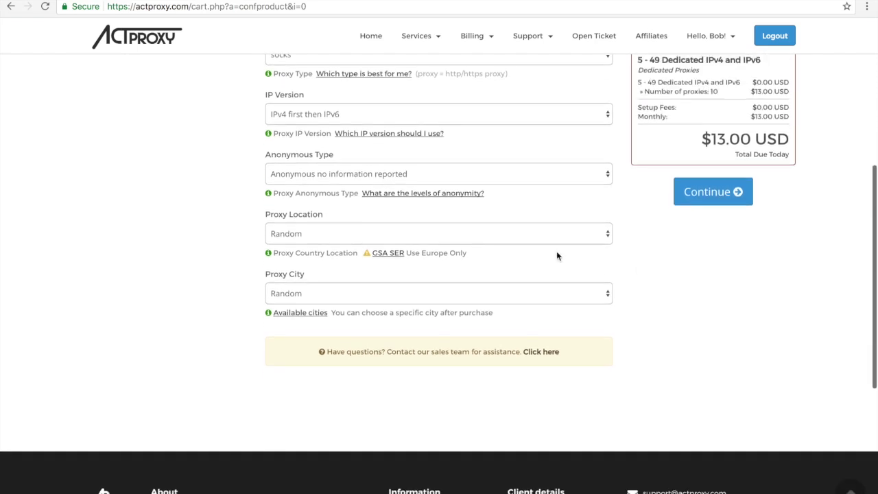
pyautogui.click(529, 240)
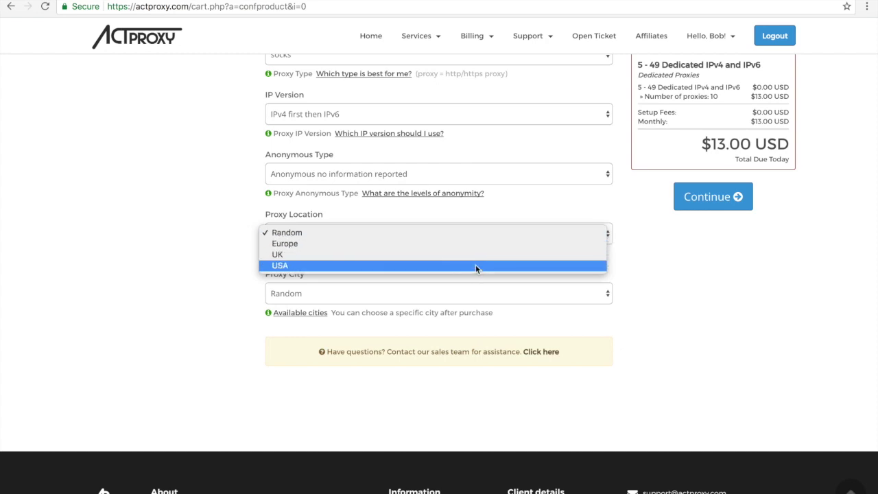
pyautogui.click(170, 276)
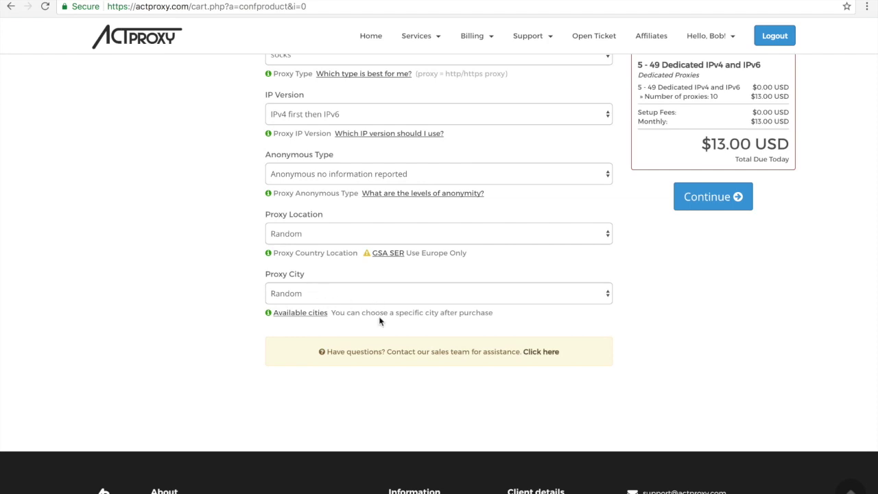
pyautogui.scroll(1, 413, 325)
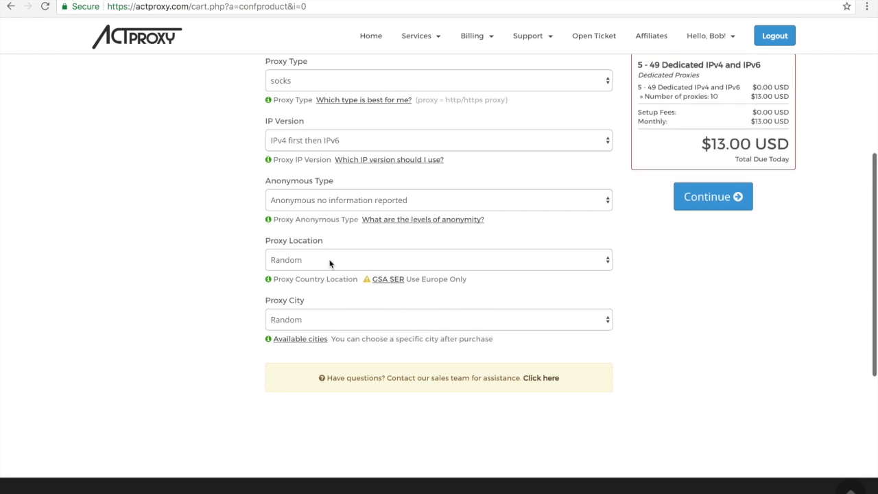
pyautogui.scroll(2, 199, 288)
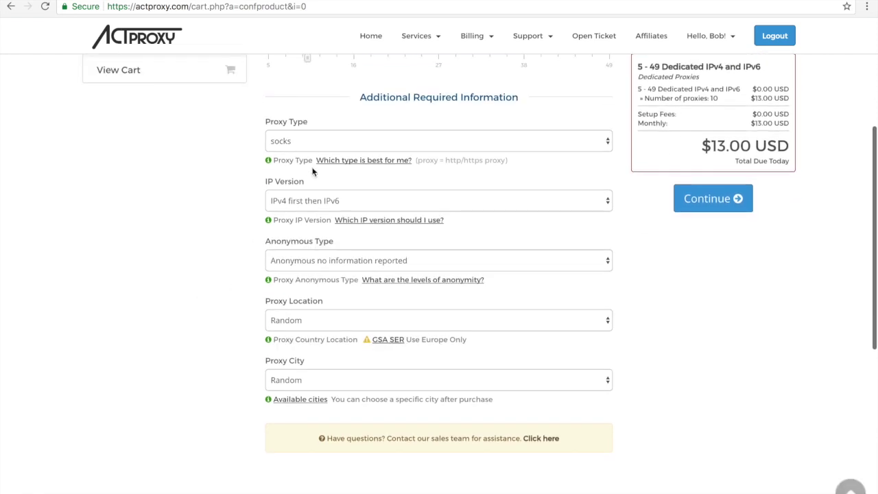
# Change the Proxy Type from socks to proxy, keeping the 10-proxy order at $13.00.
pyautogui.click(317, 140)
pyautogui.click(318, 130)
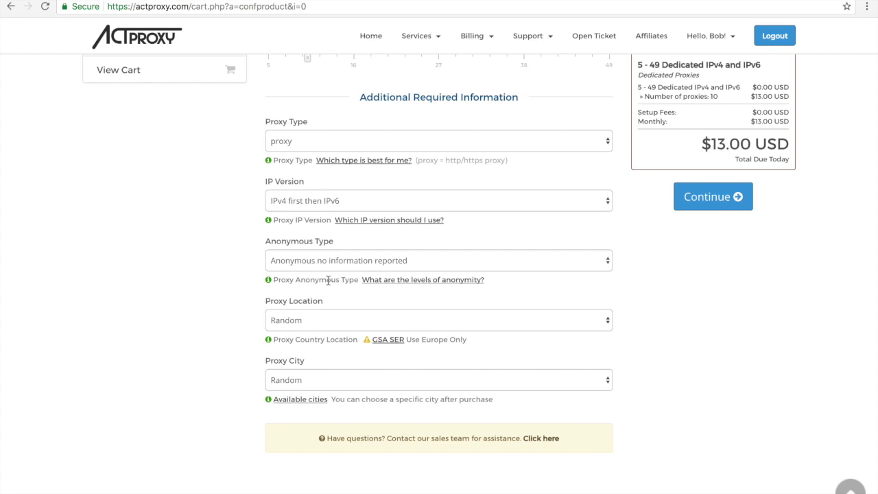
pyautogui.scroll(-1, 327, 279)
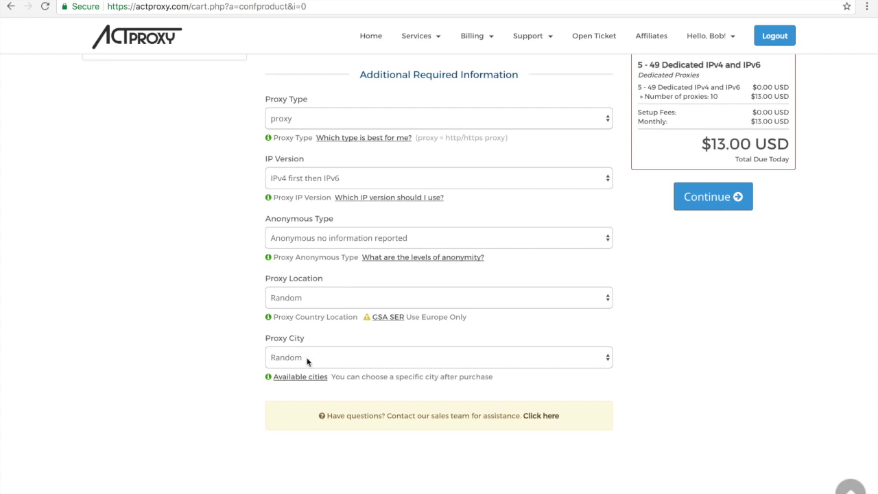
pyautogui.scroll(3, 637, 314)
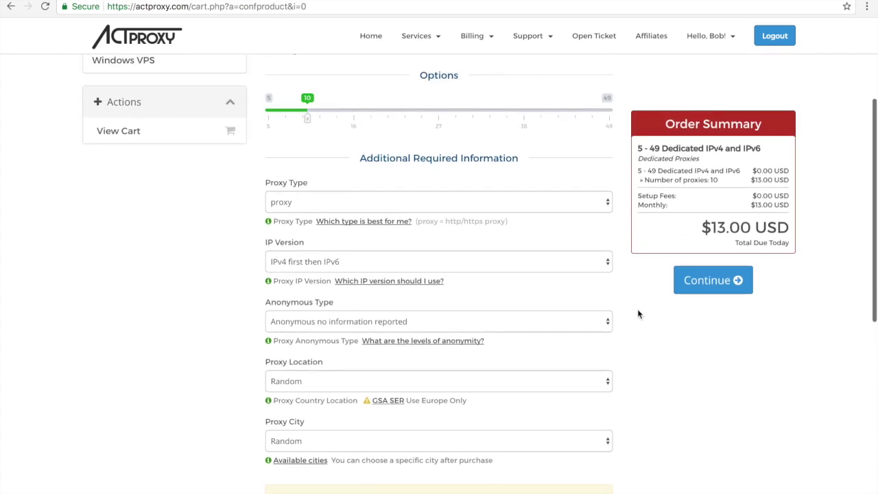
# Continue from the Order Summary to Review & Checkout with the 10-proxy plan.
pyautogui.click(713, 199)
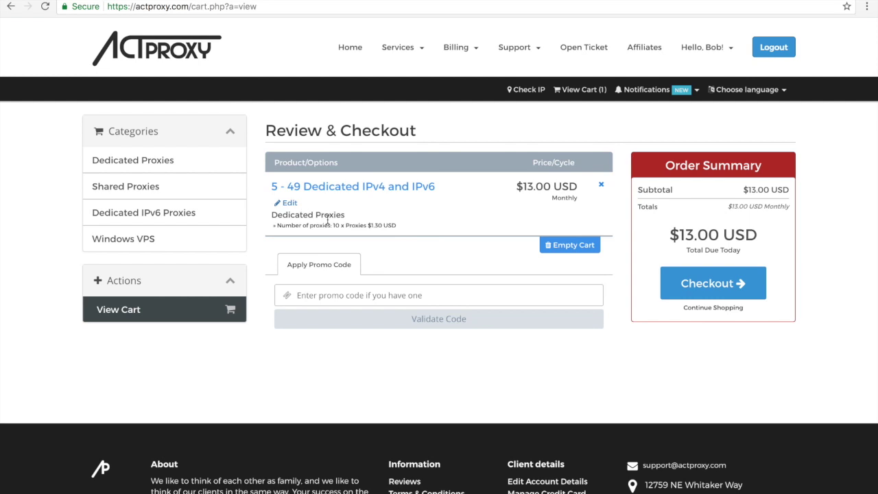
# Go to checkout and look at the payment options without using credit.
pyautogui.click(716, 284)
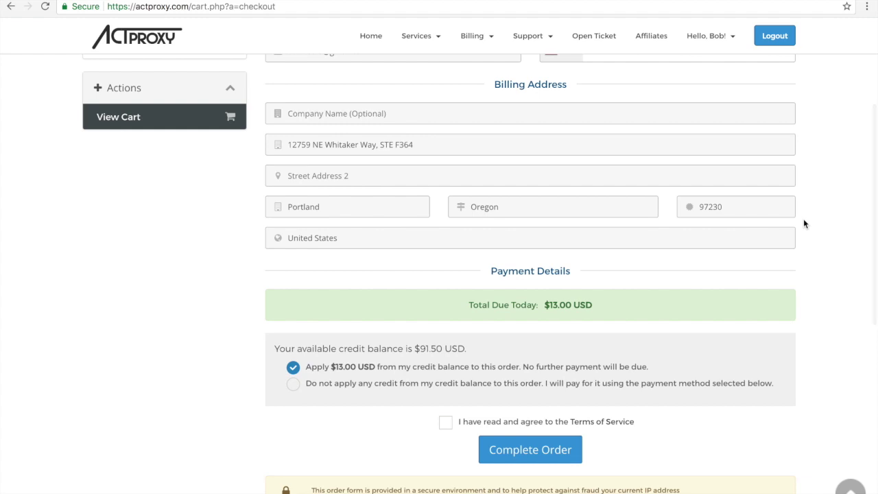
pyautogui.scroll(-1, 804, 223)
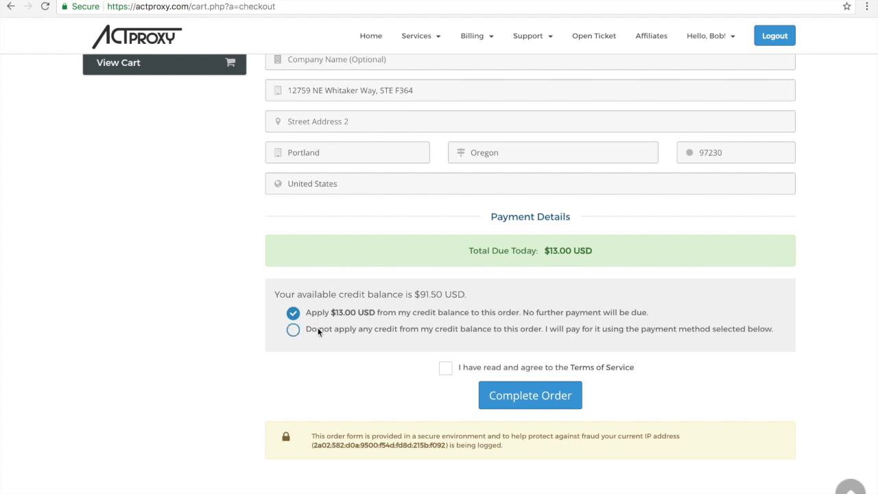
pyautogui.click(317, 332)
pyautogui.scroll(-1, 369, 333)
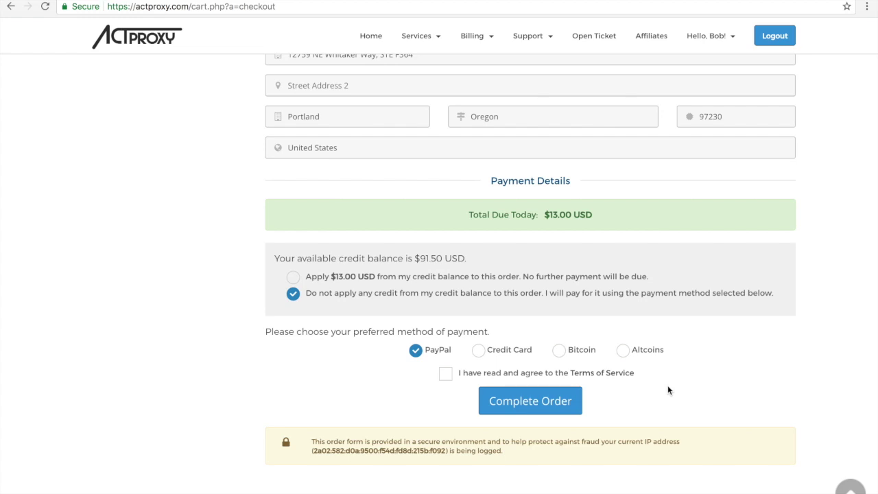
# Apply $13.00 from the credit balance, accept the Terms of Service and complete the order.
pyautogui.click(319, 280)
pyautogui.click(445, 334)
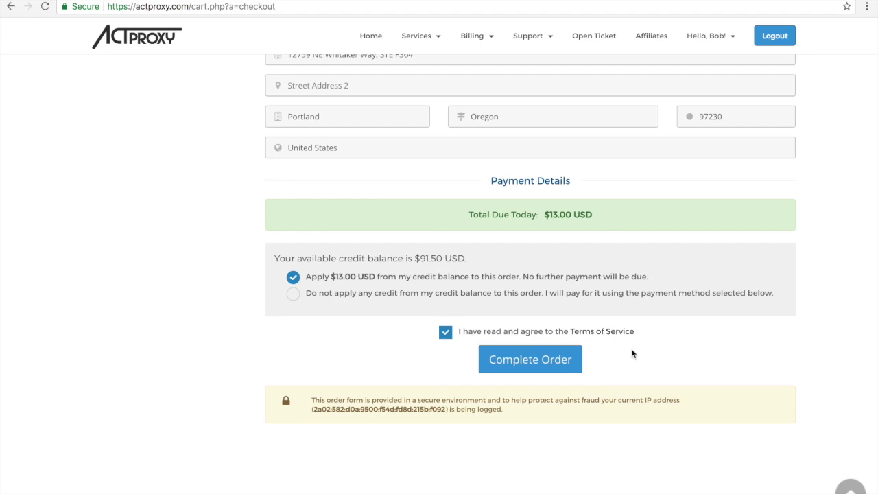
pyautogui.scroll(1, 630, 353)
pyautogui.scroll(-1, 631, 358)
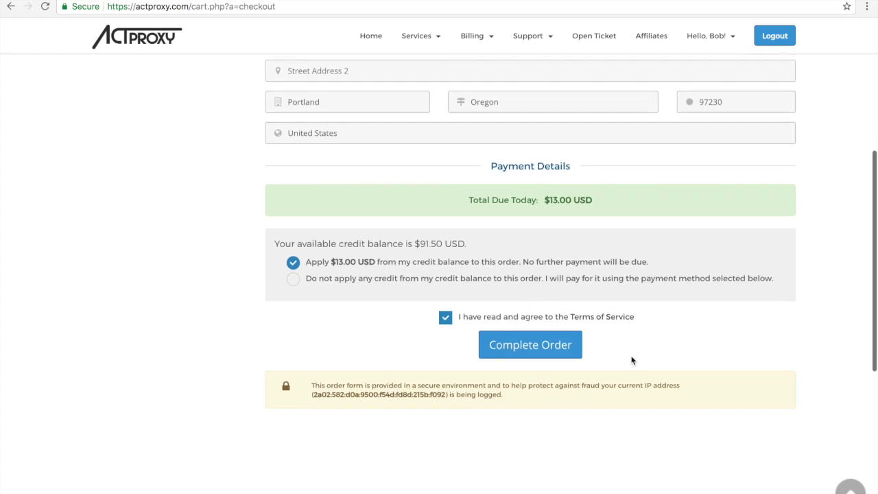
pyautogui.click(519, 356)
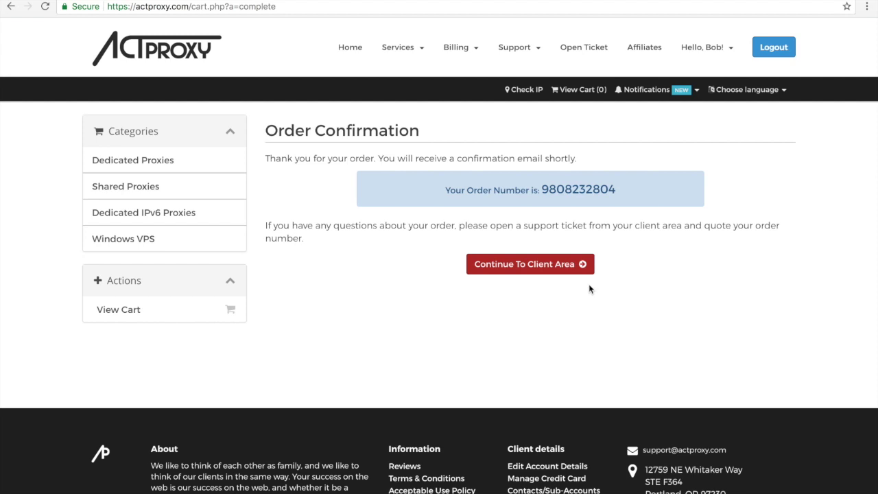
# Continue from the Order Confirmation page to the client area dashboard.
pyautogui.click(532, 268)
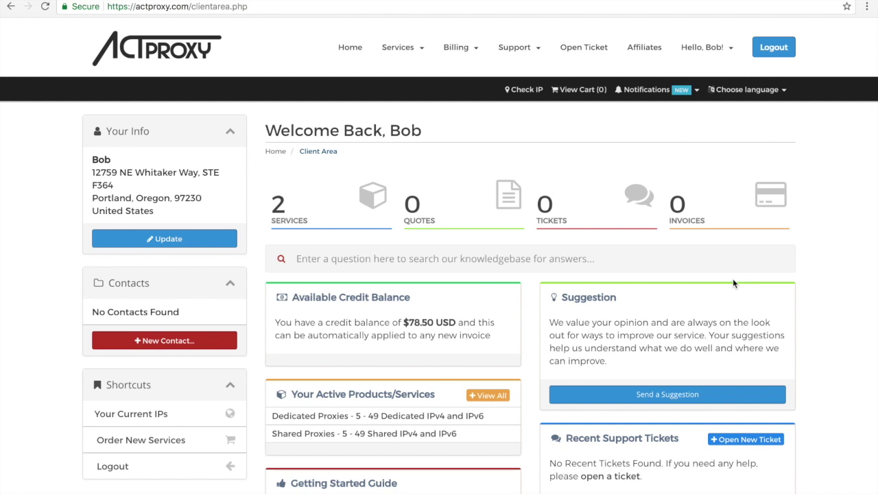
# Open My Products & Services and filter it to Active entries.
pyautogui.click(310, 218)
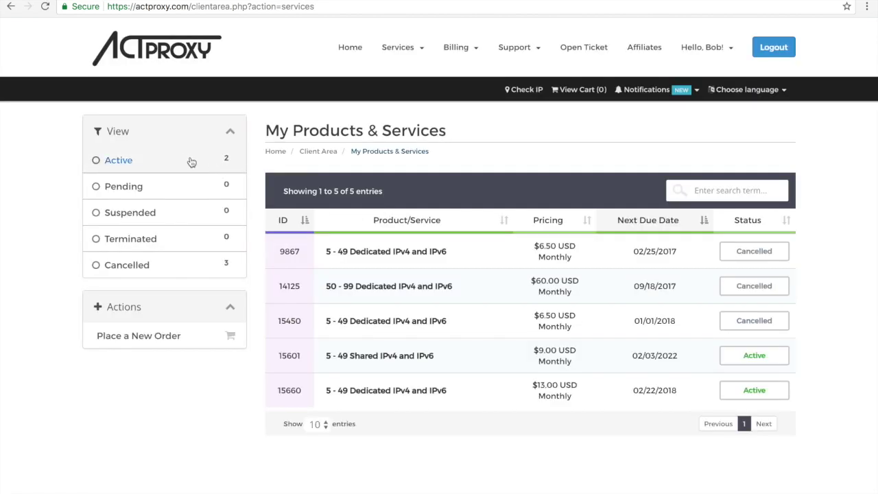
pyautogui.click(143, 166)
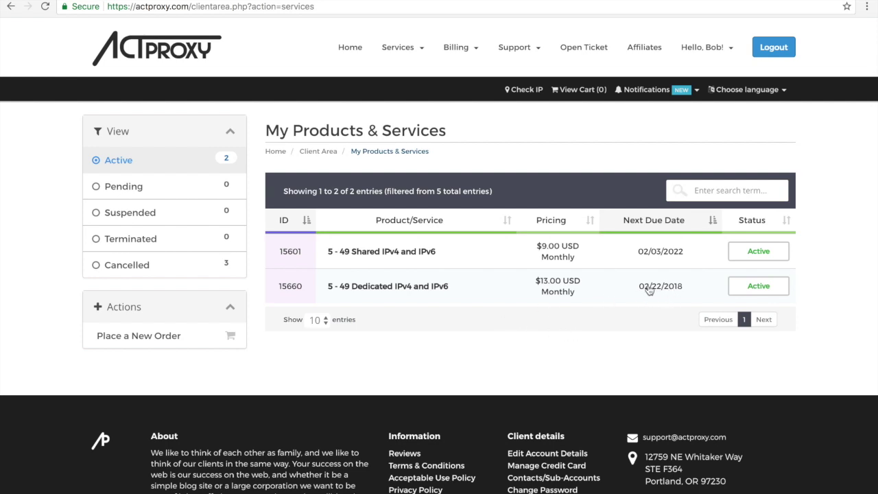
# Check the new 5 - 49 Dedicated IPv4 and IPv6 service is active at $13.00, then go Home.
pyautogui.click(486, 297)
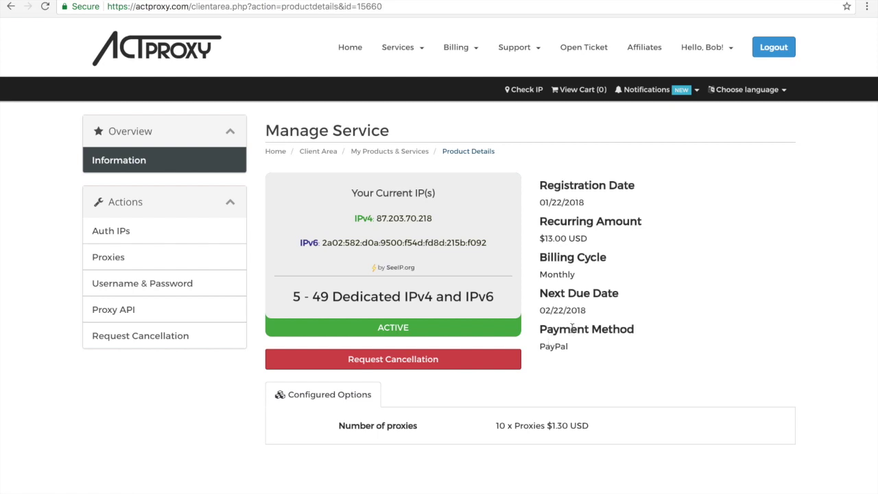
pyautogui.scroll(-1, 664, 303)
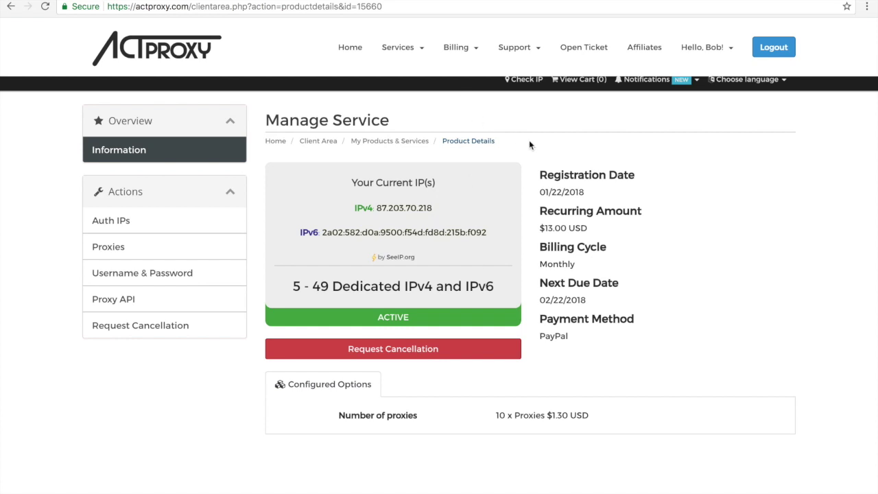
pyautogui.click(348, 53)
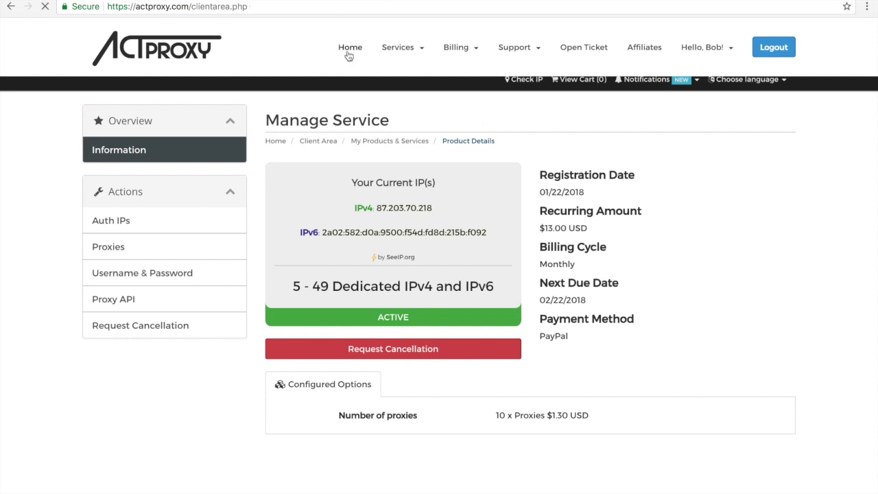